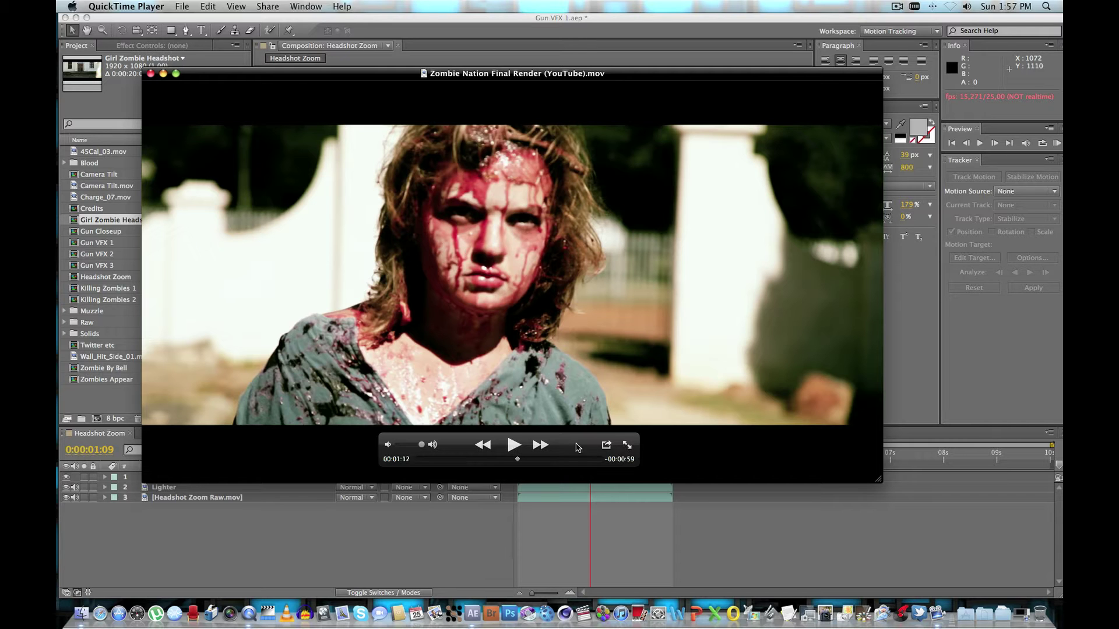
Play the Zombie Nation final render and pause it at 1:18 on the gunwoman
click(514, 446)
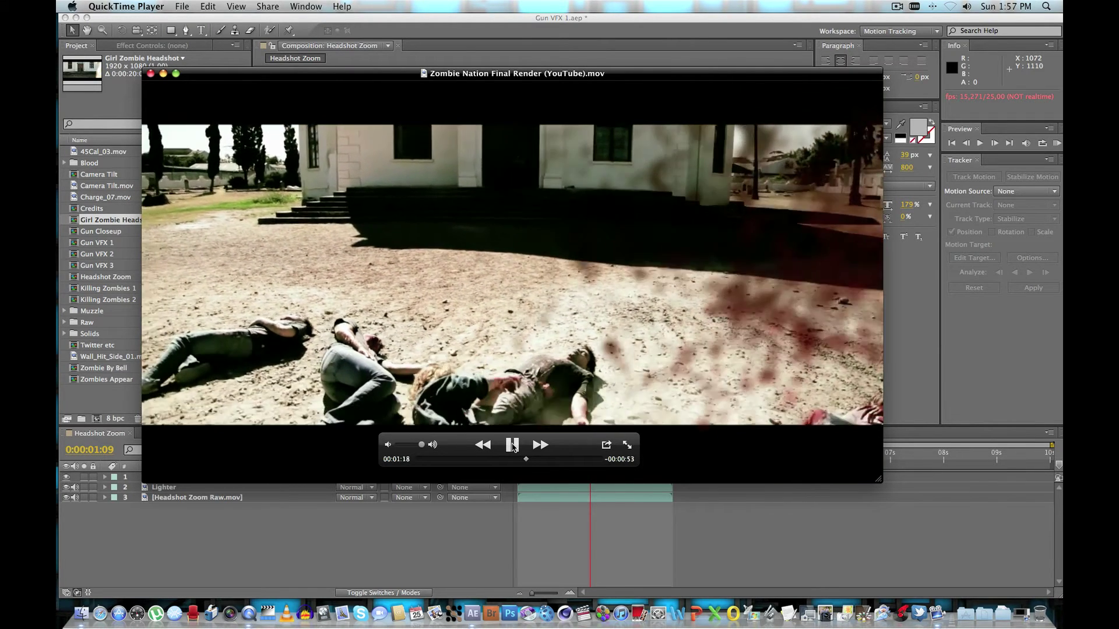
click(515, 445)
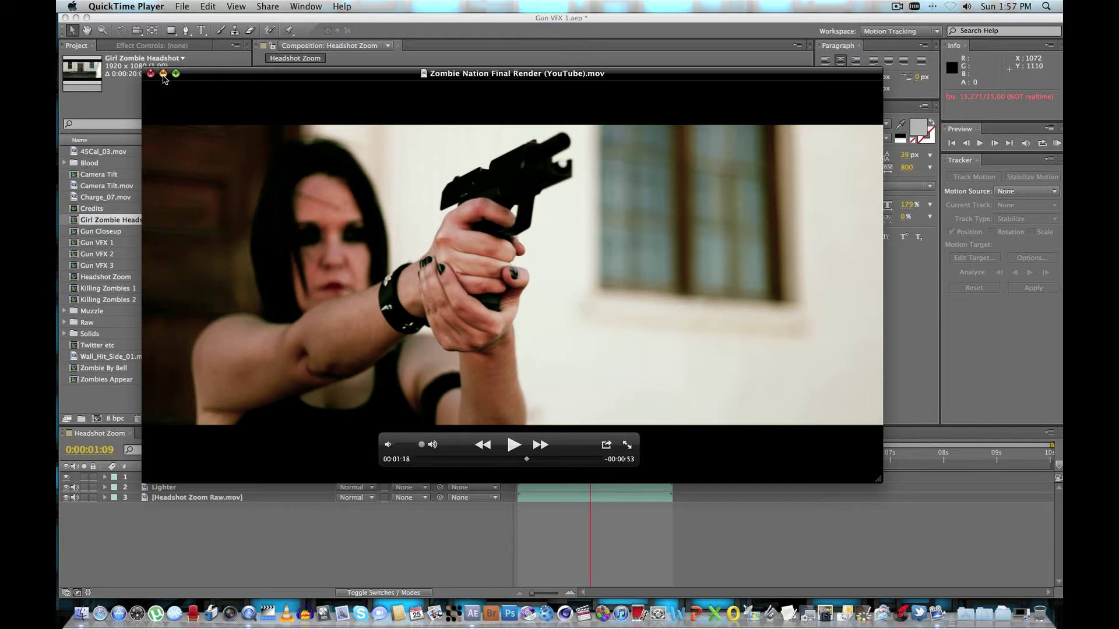
Minimize QuickTime and scrub Headshot Zoom through the muzzle flash to 0:00:02:22
click(163, 75)
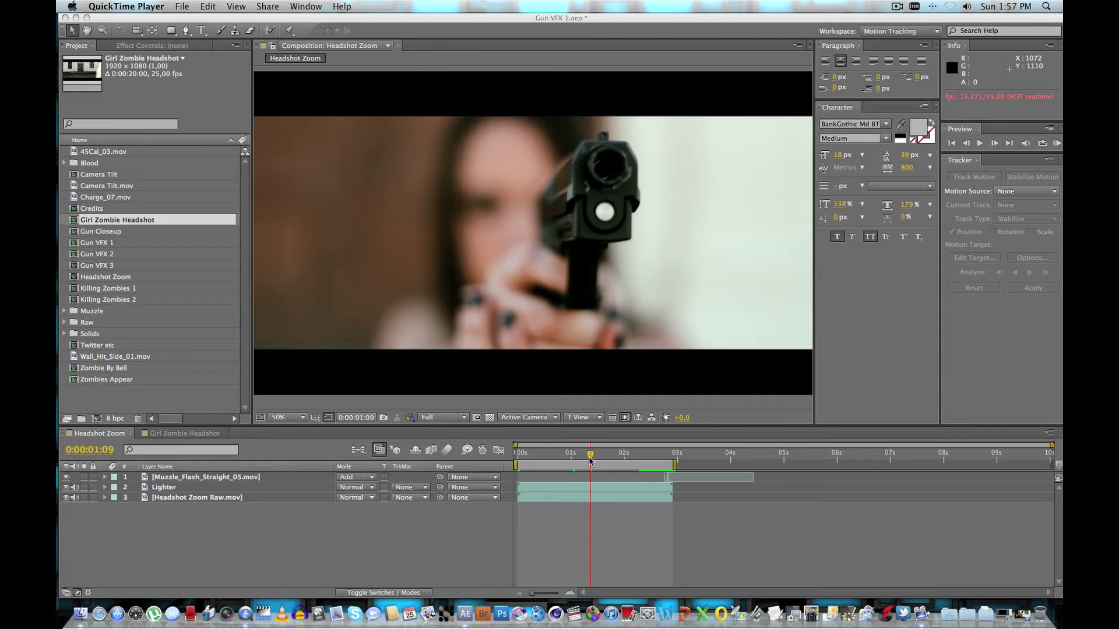
click(553, 456)
drag(530, 455, 666, 456)
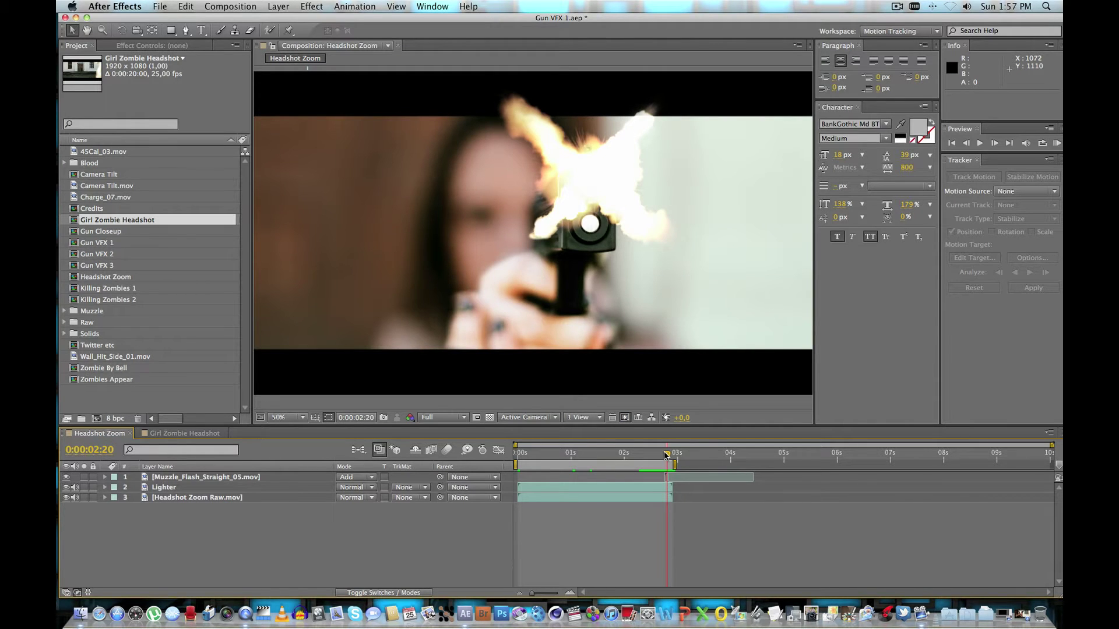
drag(666, 455, 669, 456)
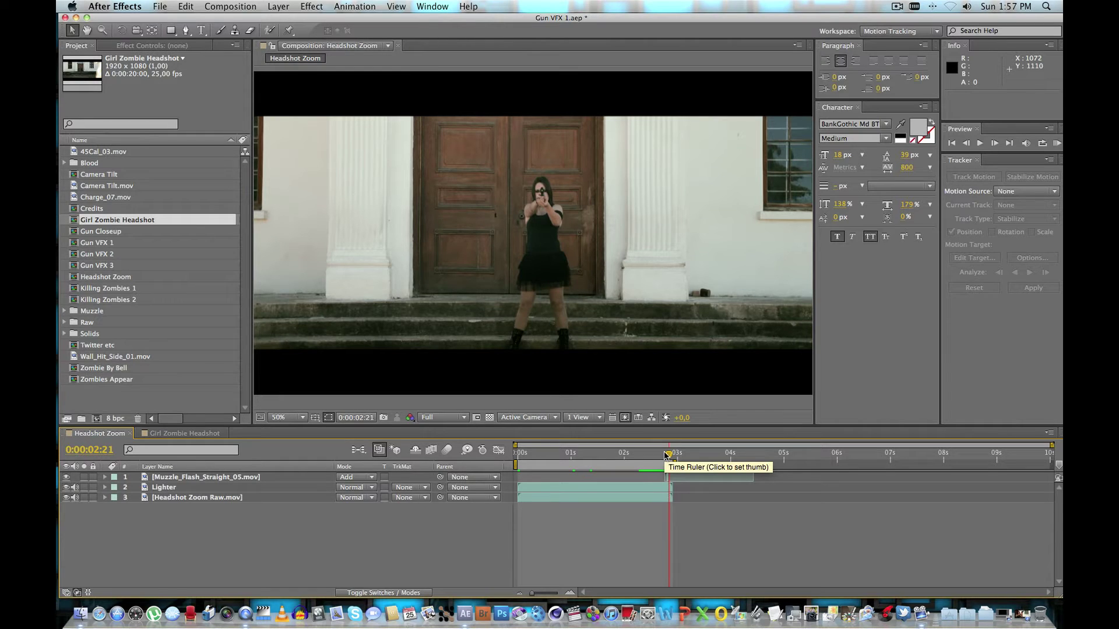
drag(668, 455, 671, 456)
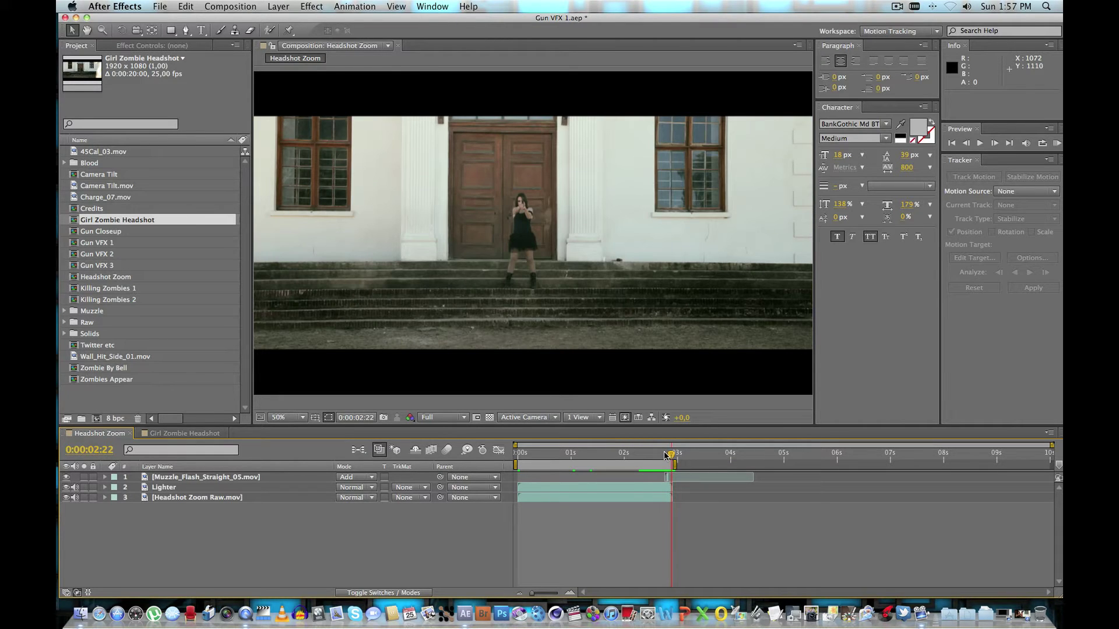
Preview the Girl Zombie Headshot comp in real time and step through its opening frames
click(173, 434)
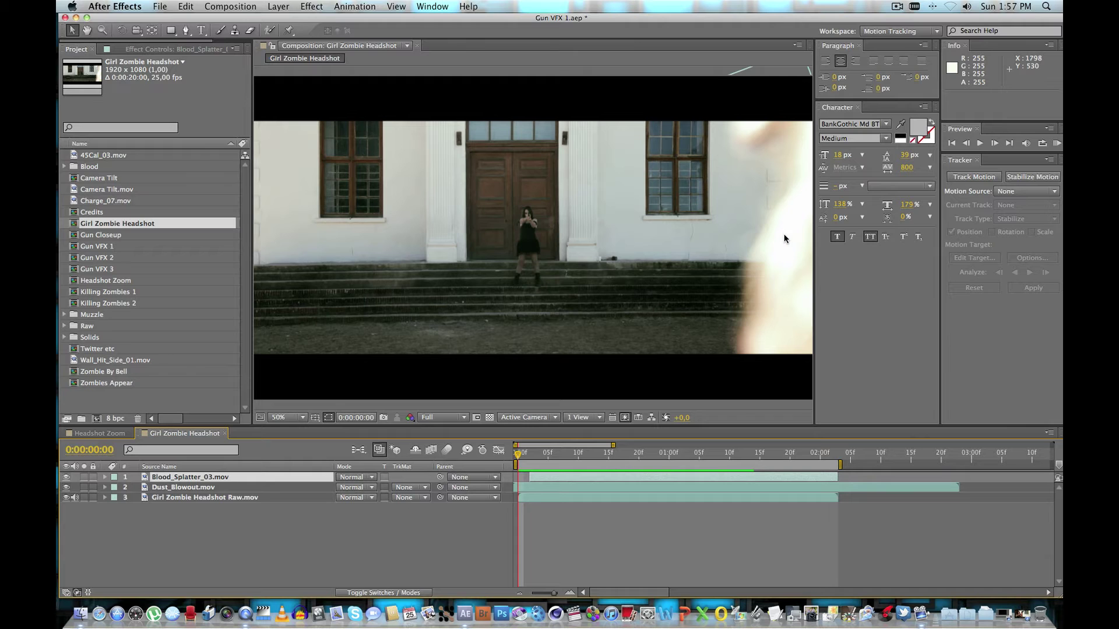
key(Page_Down)
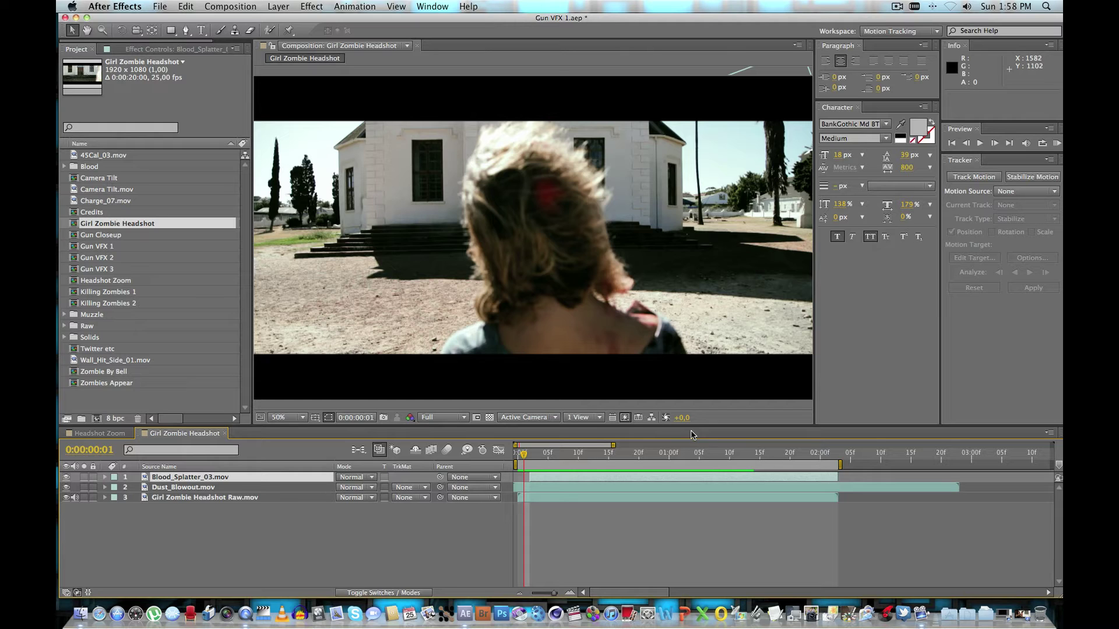
key(space)
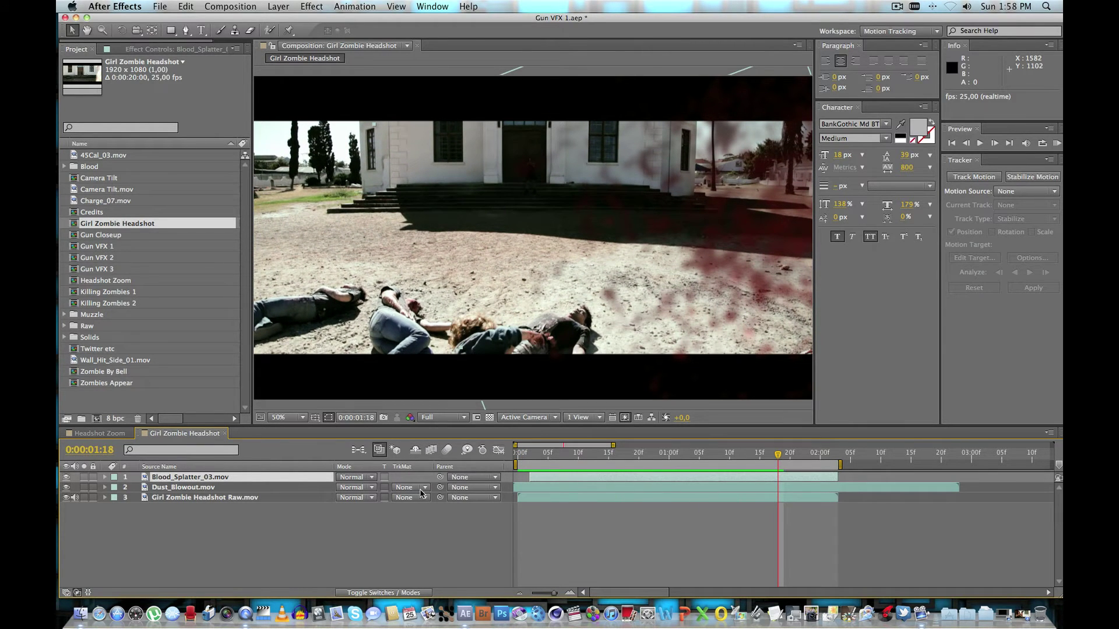
drag(529, 453, 522, 453)
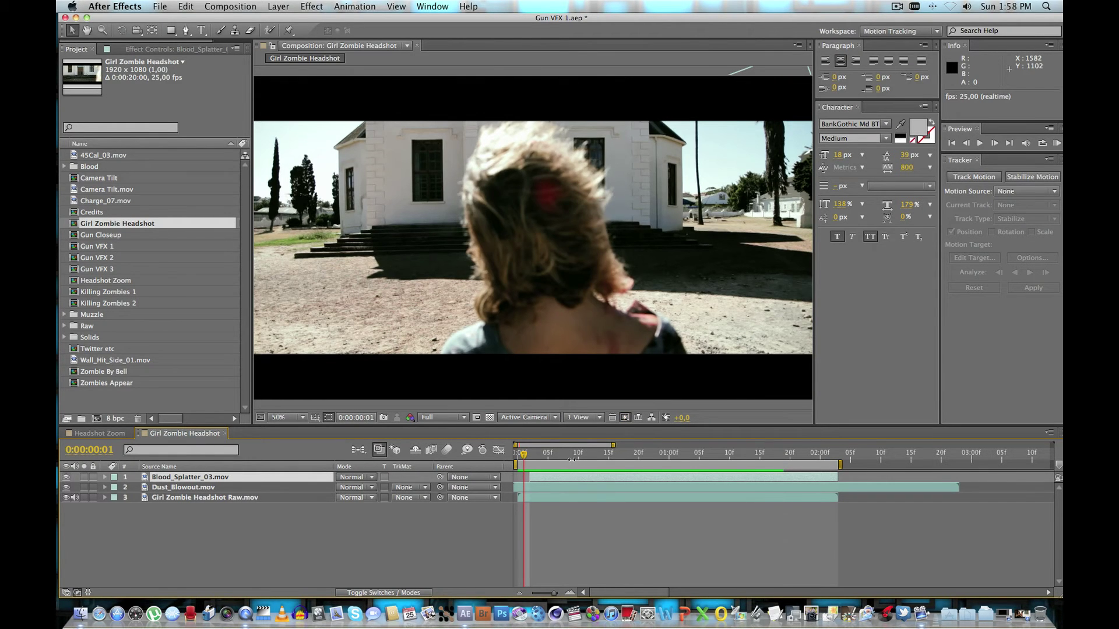
key(Page_Down)
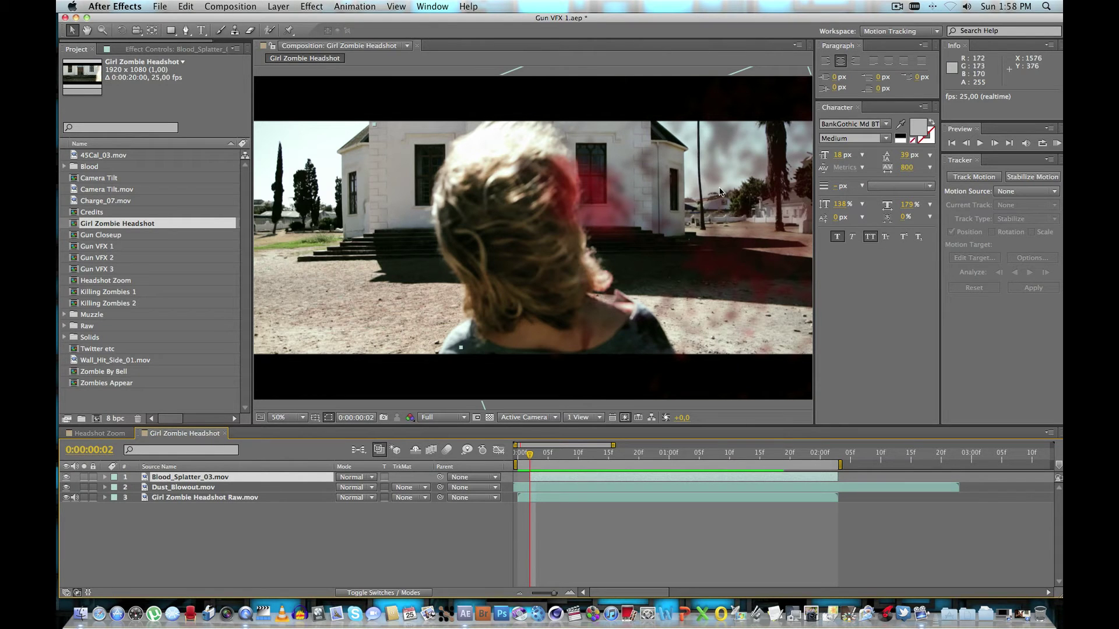
Select Blood_Splatter_03.mov and compare frames around the lens hit, then play from there
click(506, 534)
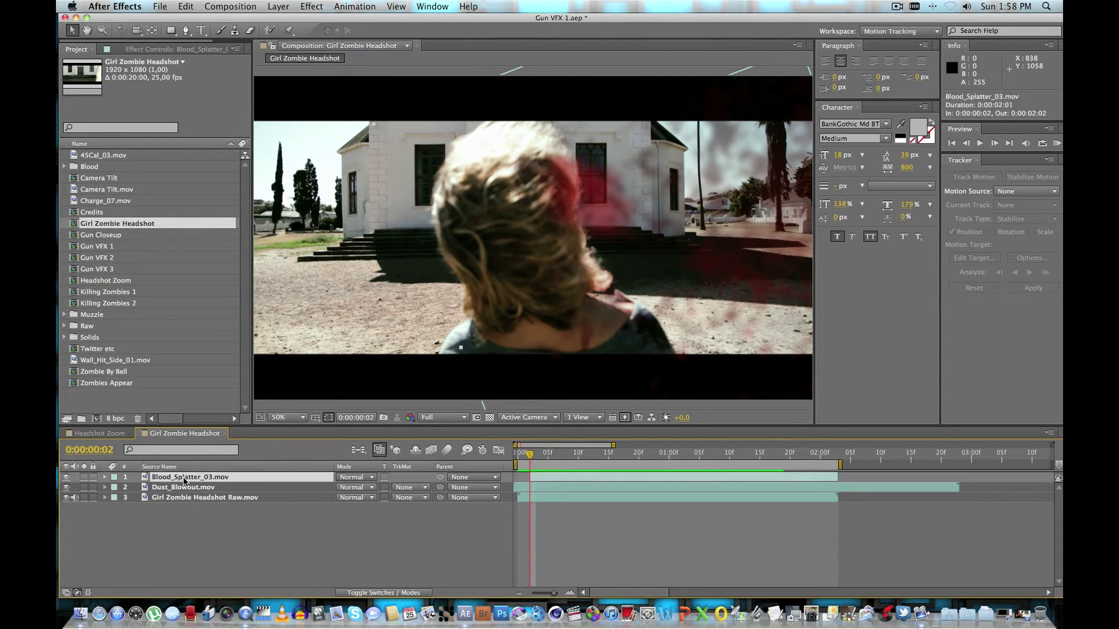
click(184, 478)
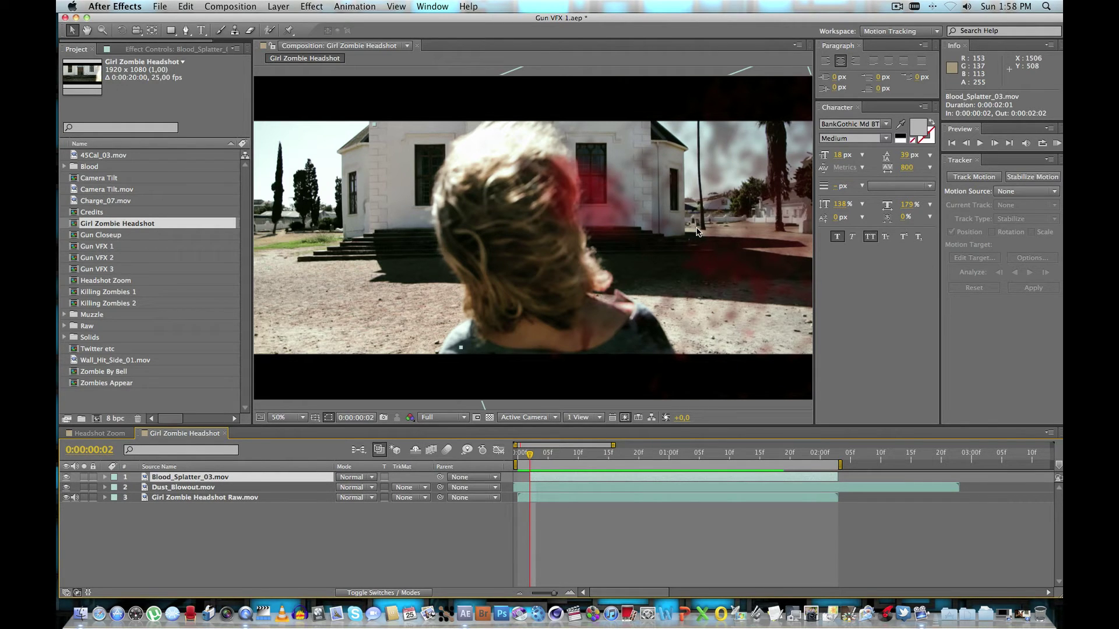
key(Page_Up)
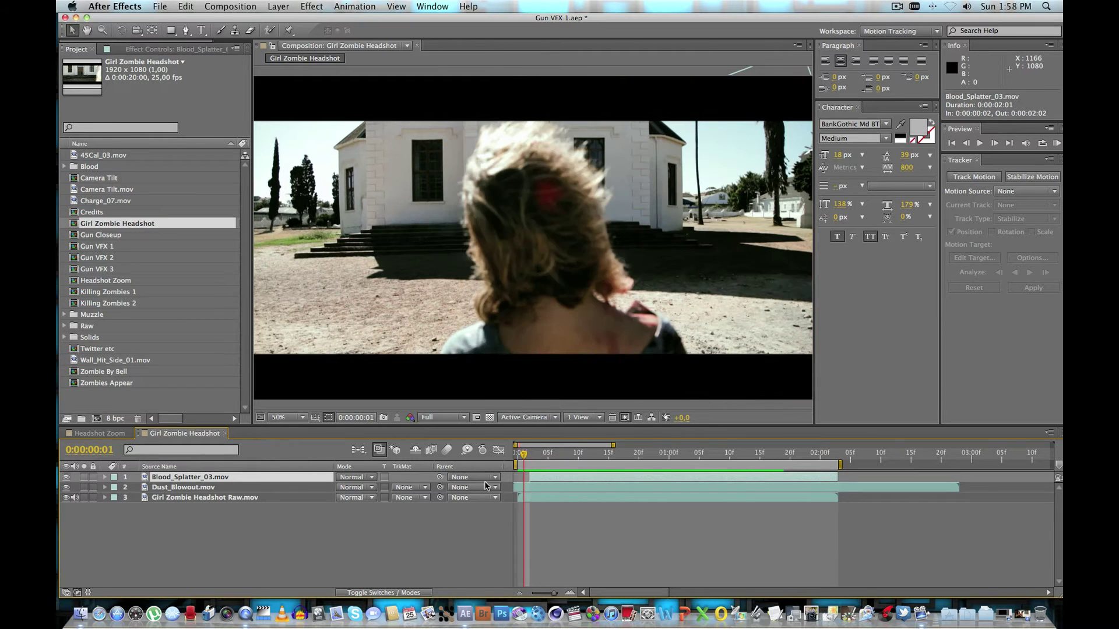
key(Page_Down)
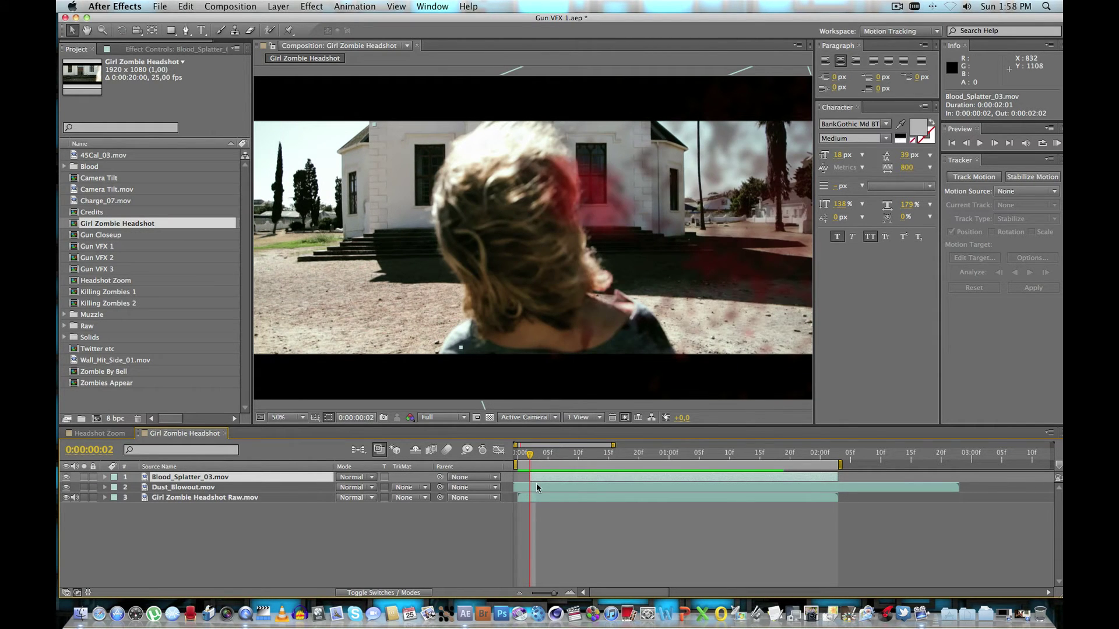
key(Page_Up)
key(Page_Down)
key(space)
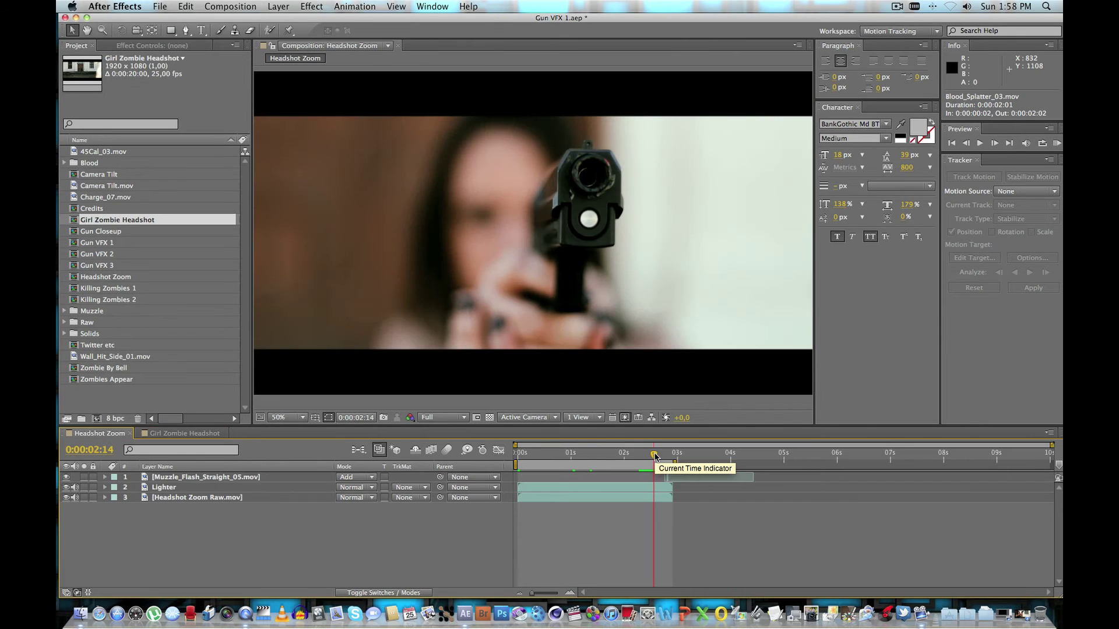
End the Headshot Zoom work area at 2:19, then return Girl Zombie Headshot to frame zero
drag(655, 454, 664, 453)
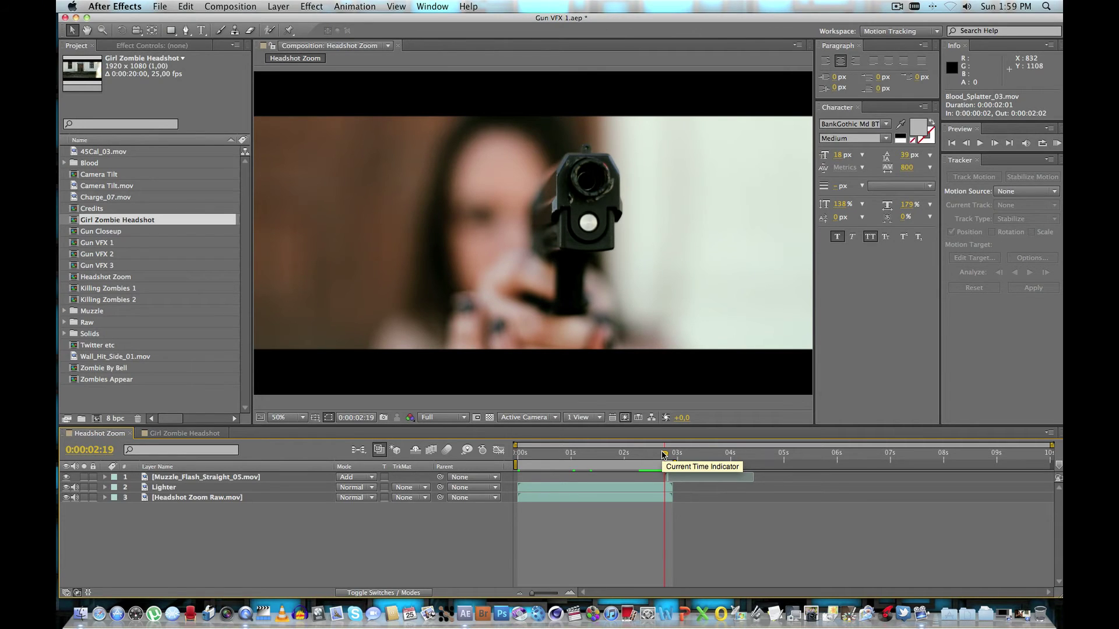
key(n)
drag(665, 453, 669, 454)
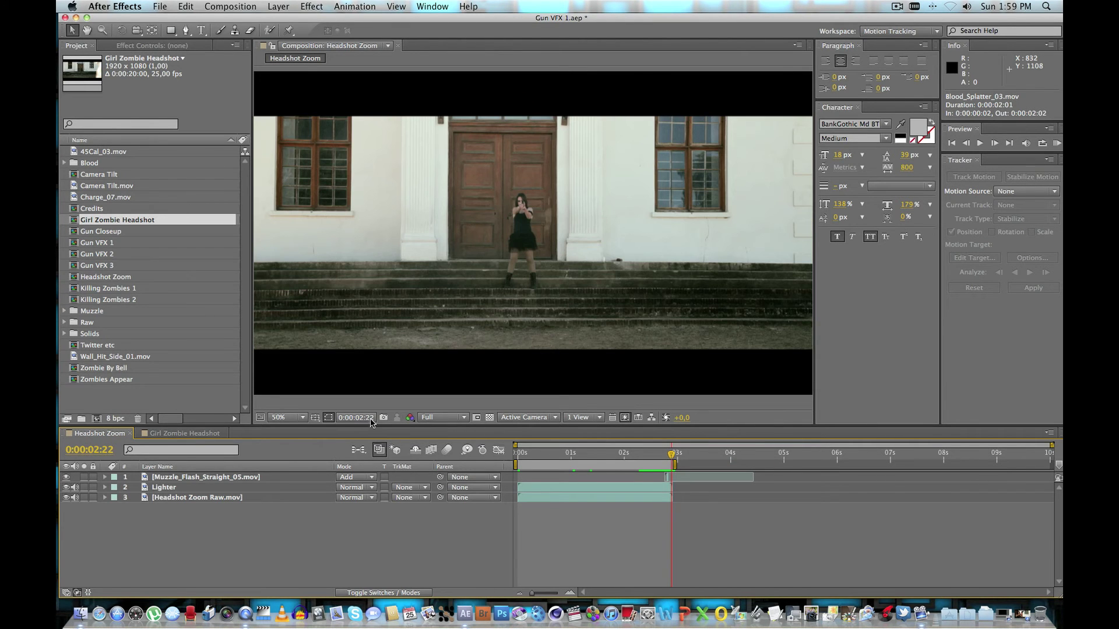
click(184, 433)
click(523, 453)
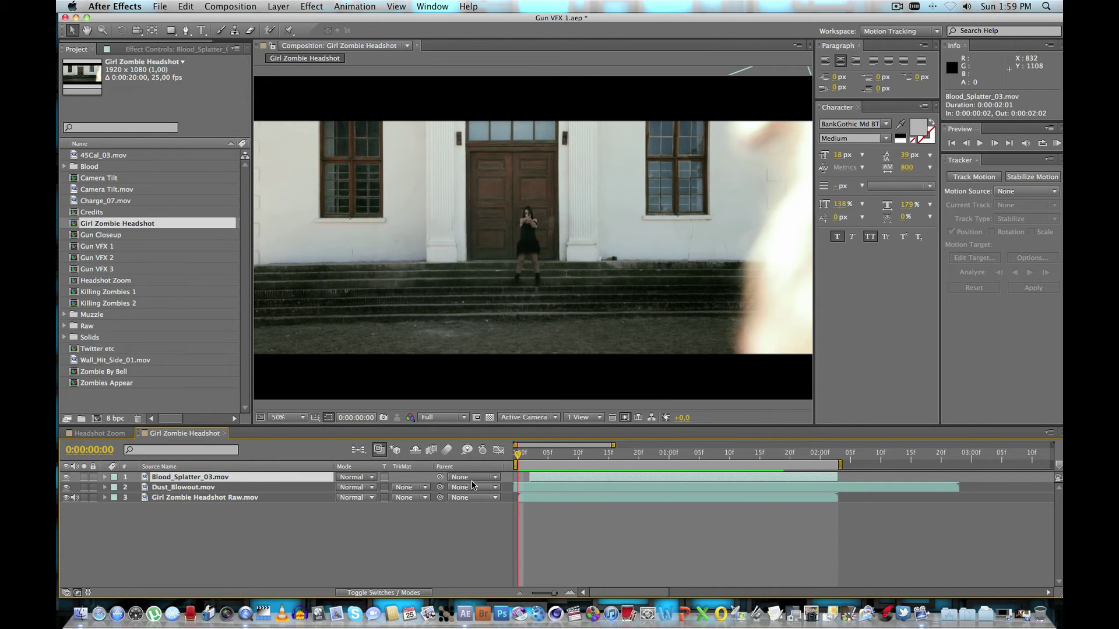
key(Page_Down)
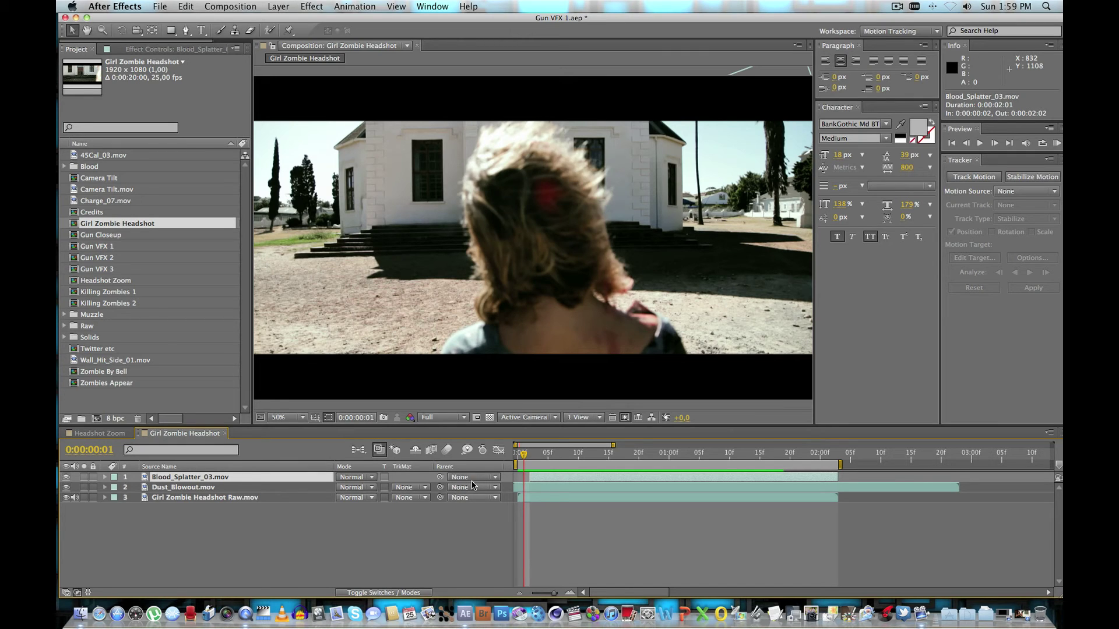
key(space)
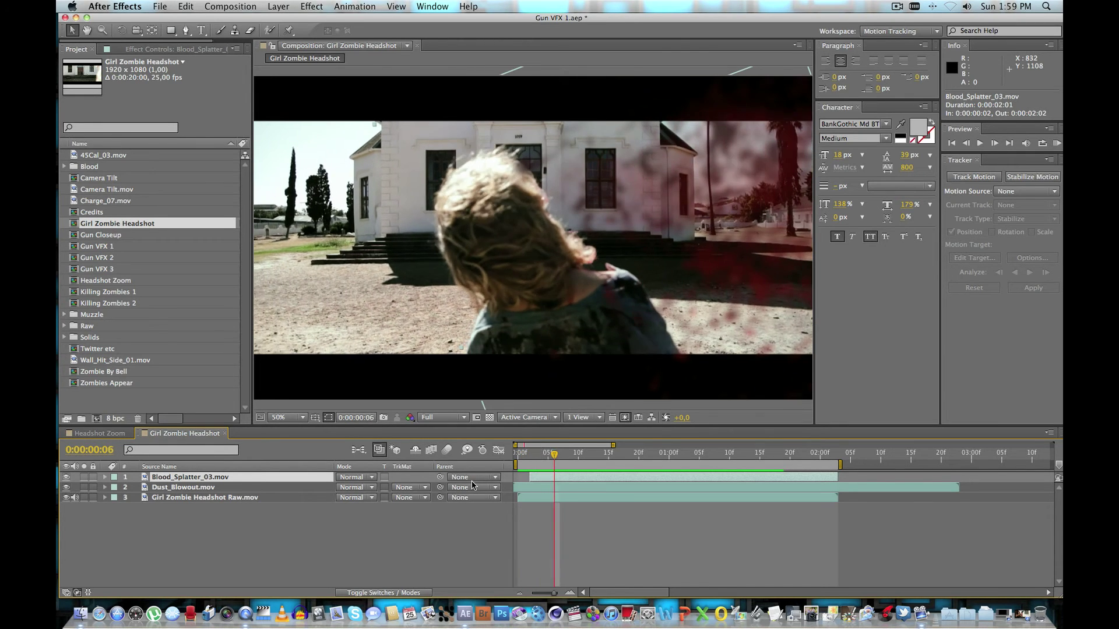
key(space)
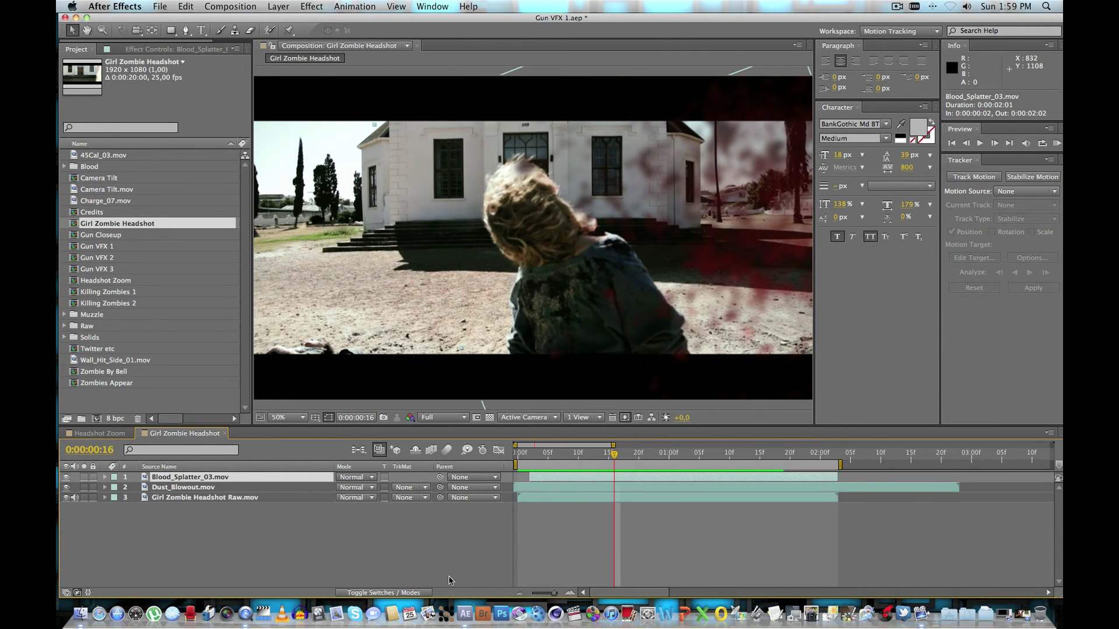
Resume the Zombie Nation render in QuickTime and pause at 1:20 on the bodies by the wall
key(super+Tab)
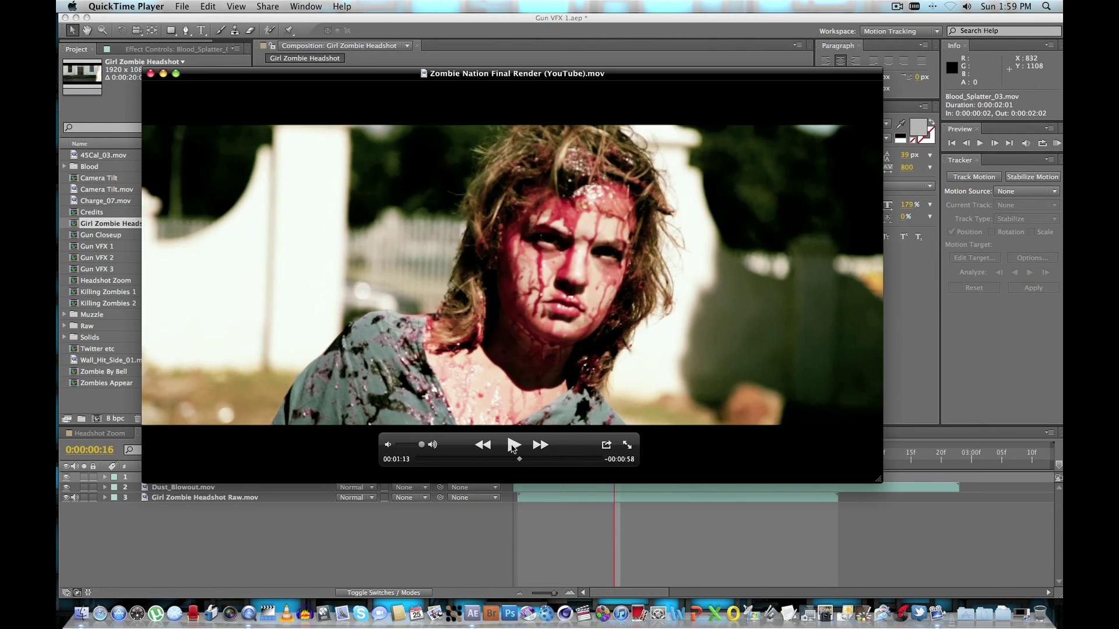
click(513, 445)
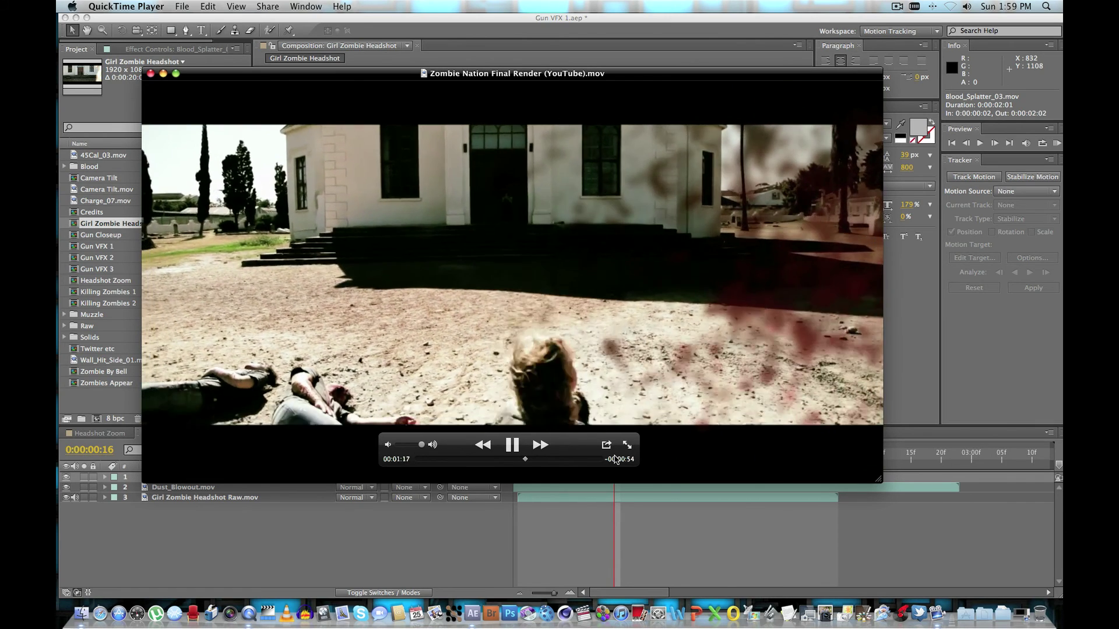
click(513, 445)
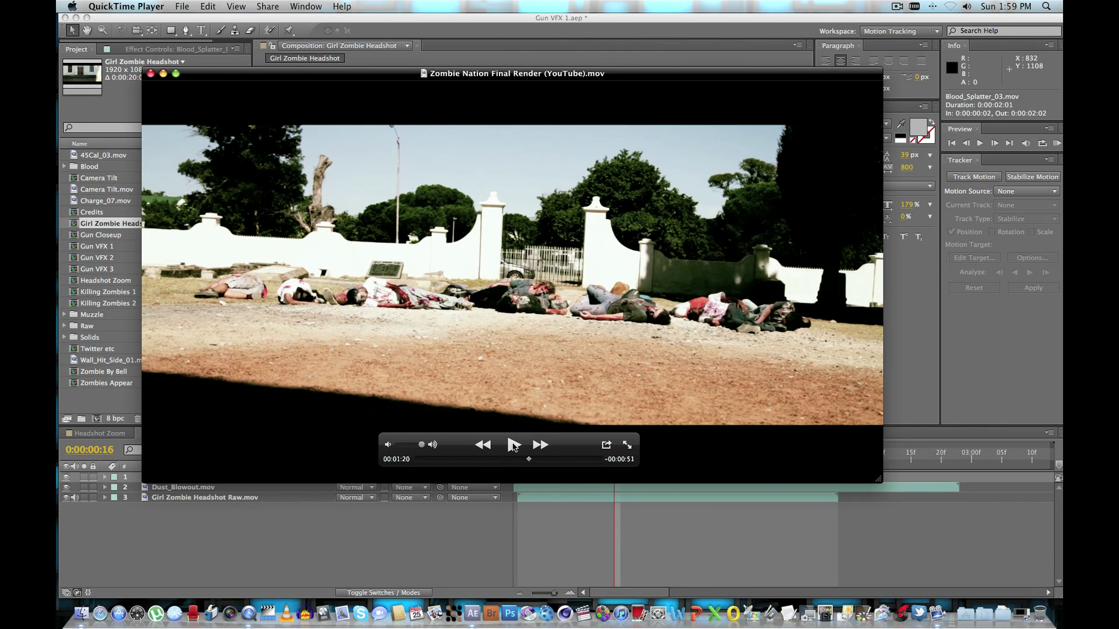